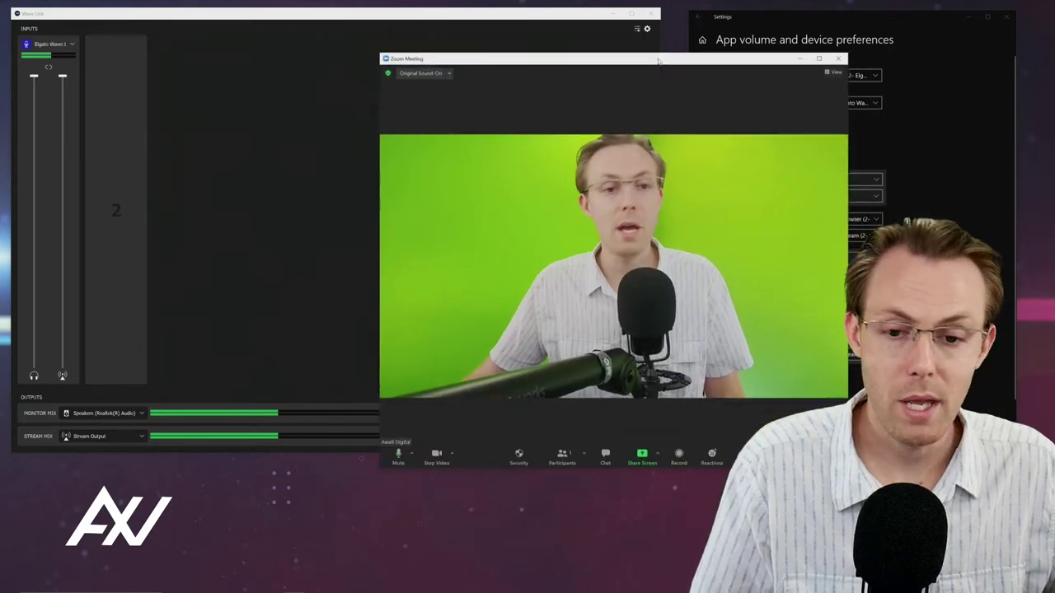
Rename Wave Link's Aux 1 input channel to 'Zoom', then move the sound settings over the mixer.
drag(655, 54, 401, 36)
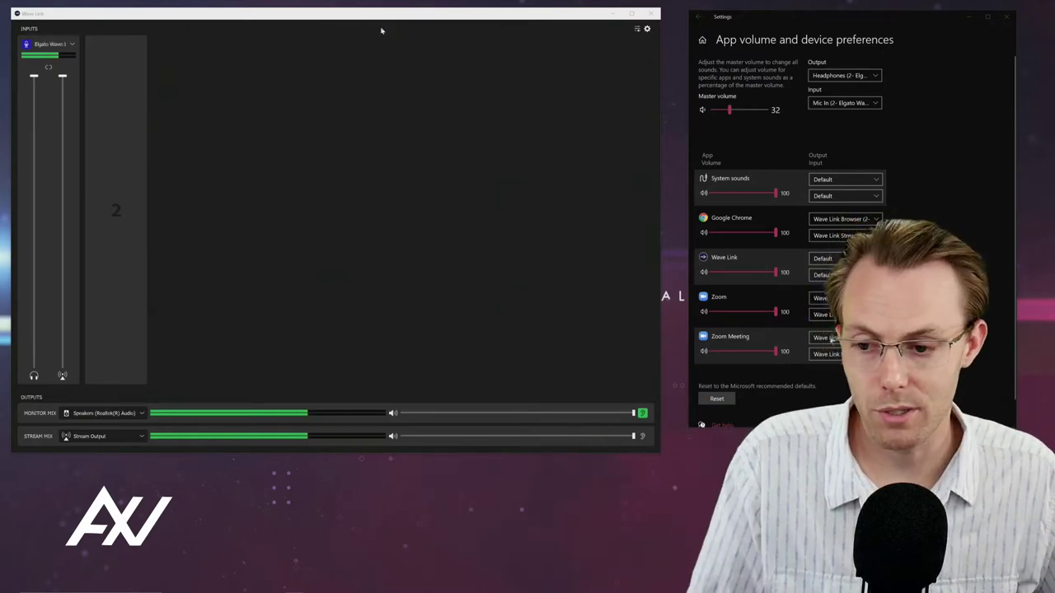
mouse_move(118, 212)
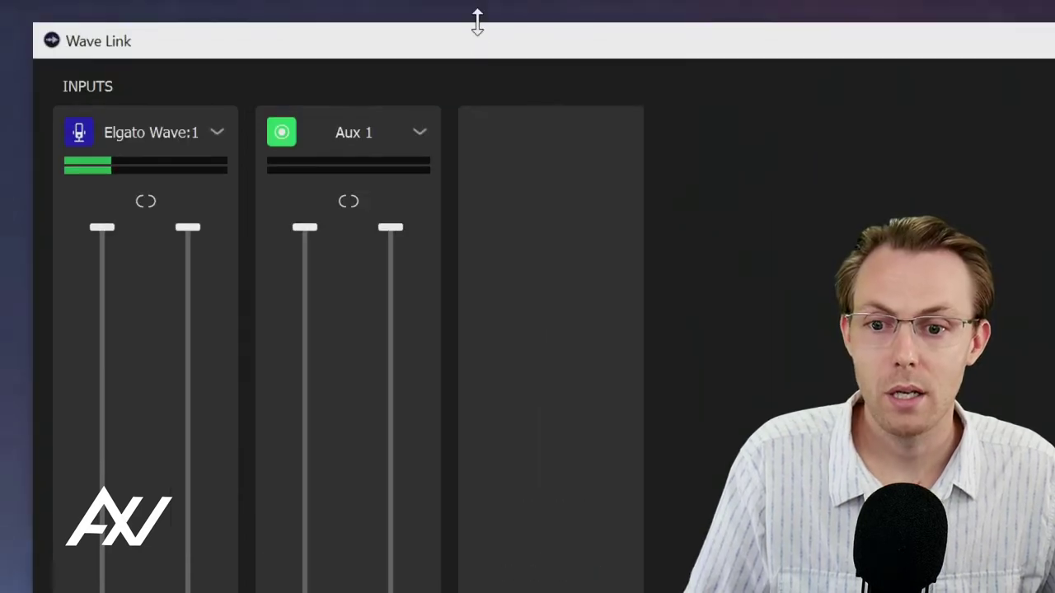
click(418, 133)
drag(309, 198, 211, 206)
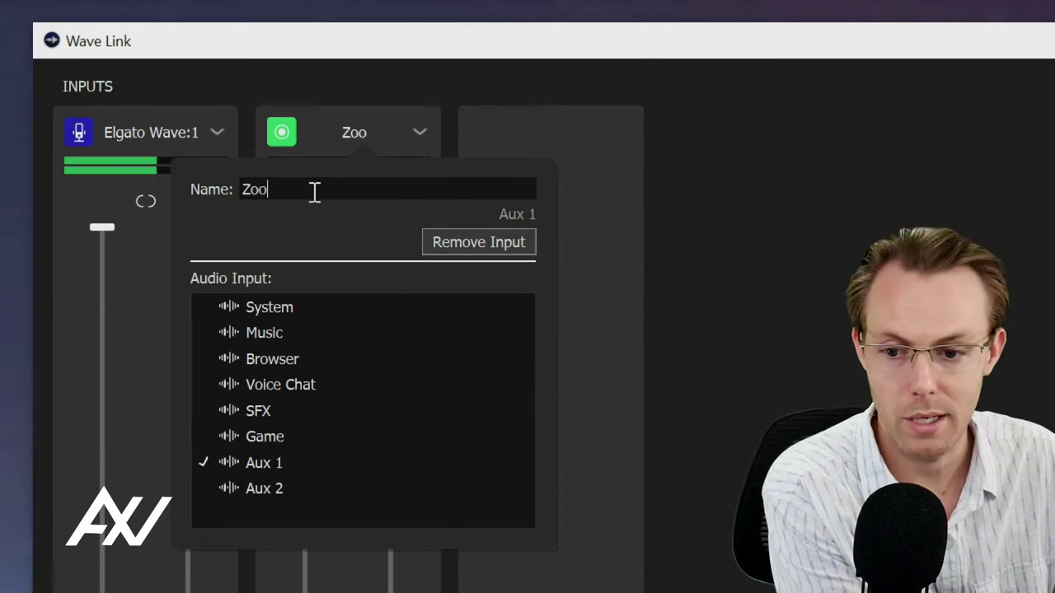
click(610, 128)
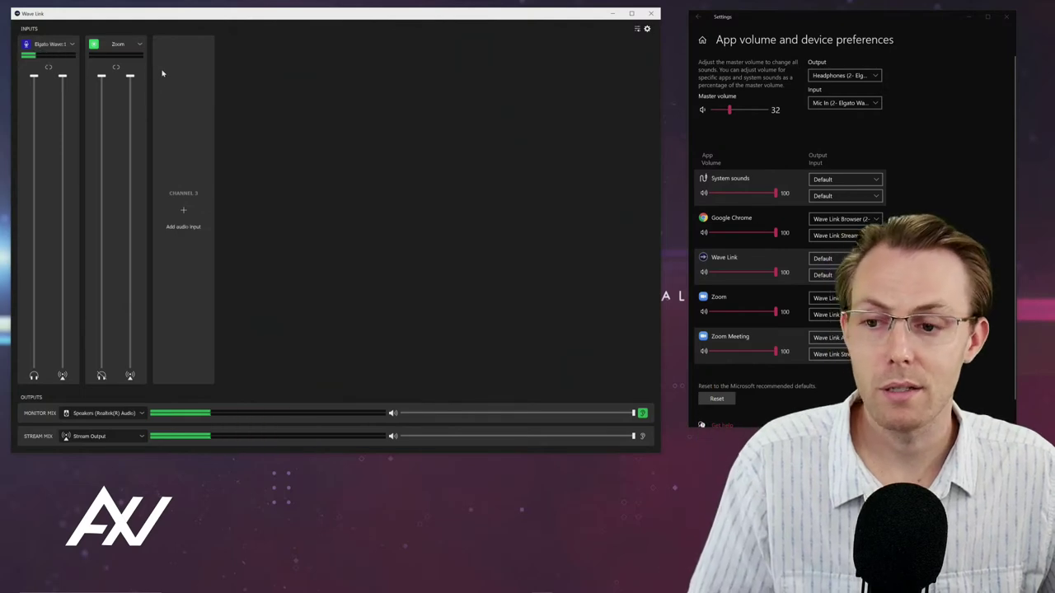
drag(850, 23, 406, 37)
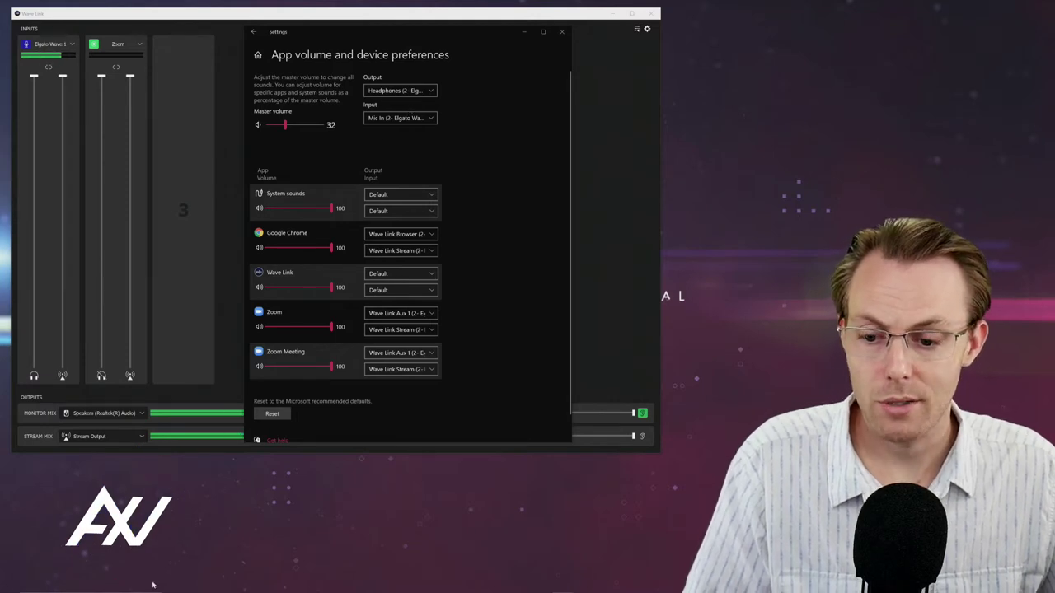
click(123, 585)
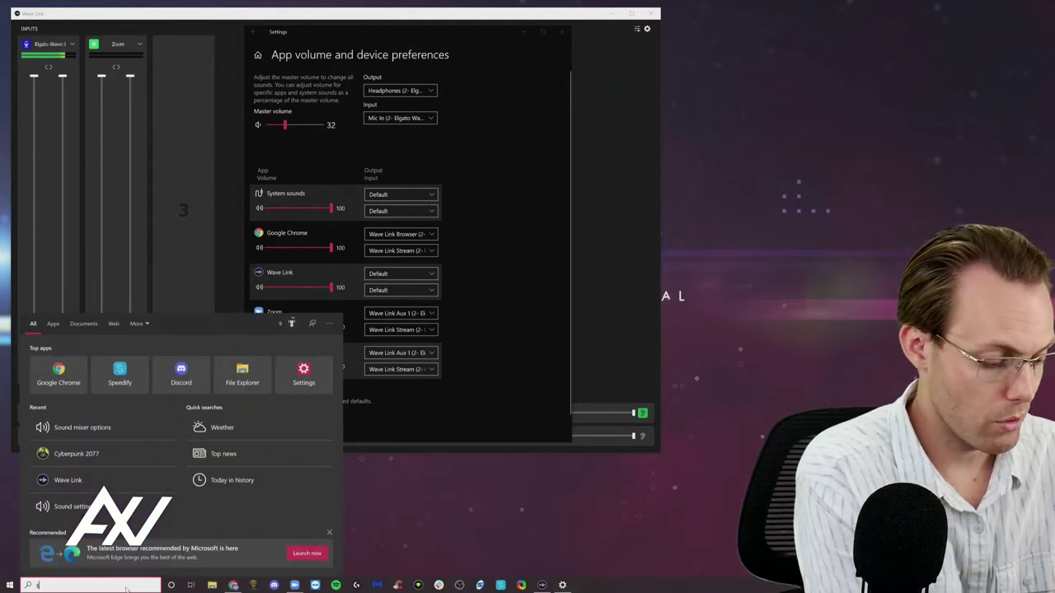
text(sound)
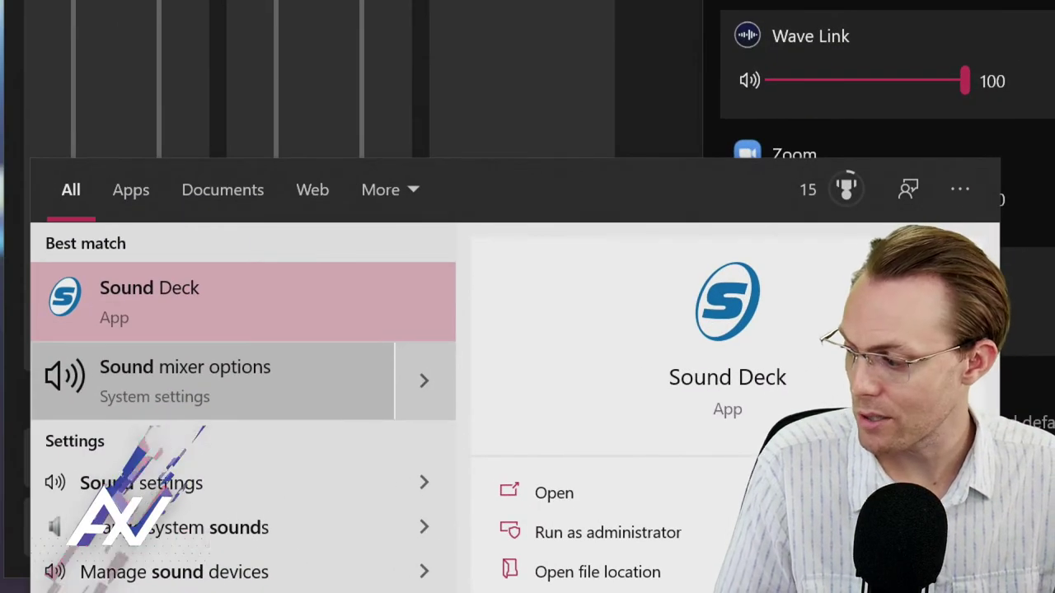
In the sound mixer options, set the Zoom and Zoom Meeting outputs to Wave Link Aux 1.
click(185, 380)
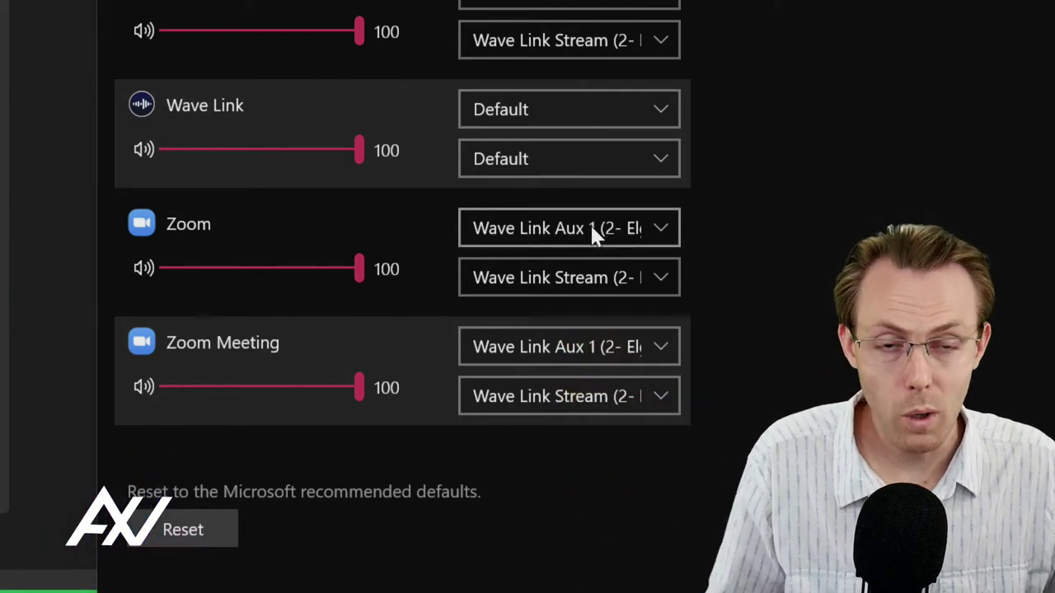
click(606, 223)
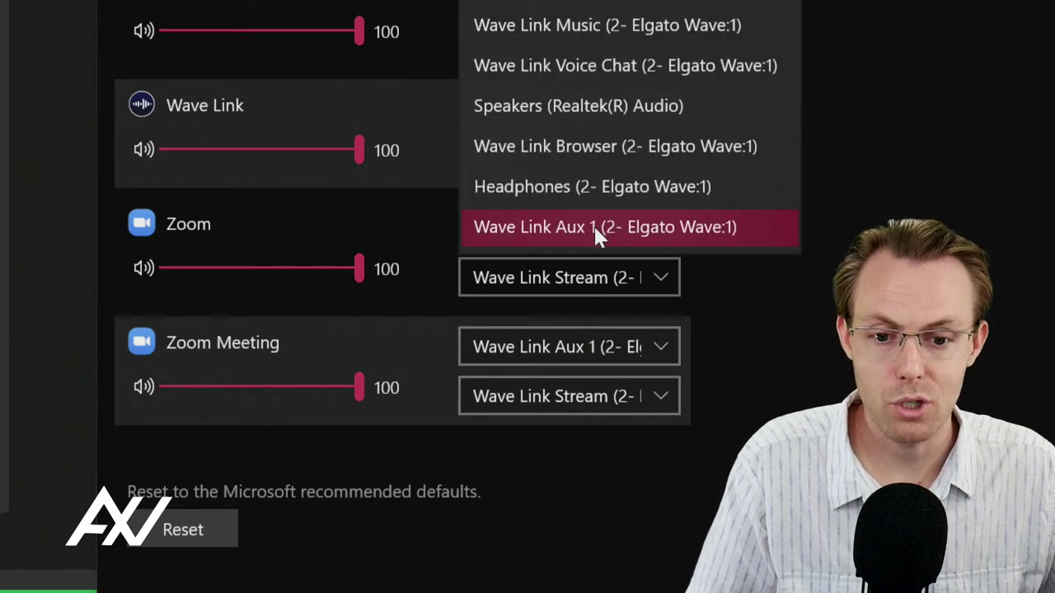
click(595, 229)
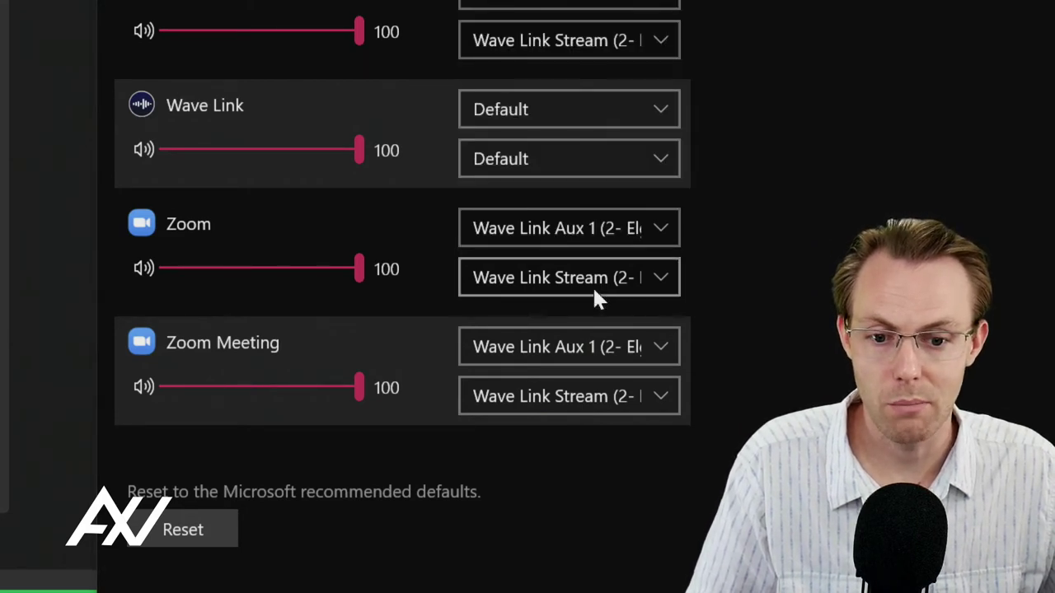
click(590, 346)
click(612, 346)
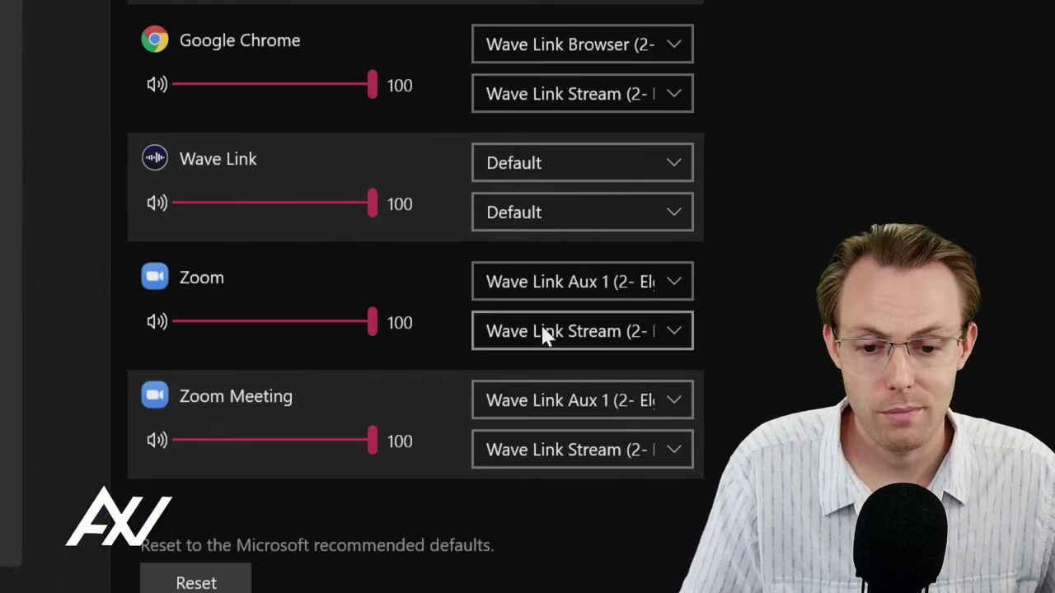
Set the Zoom and Zoom Meeting inputs to Mic In (2- Elgato Wave:1).
click(549, 332)
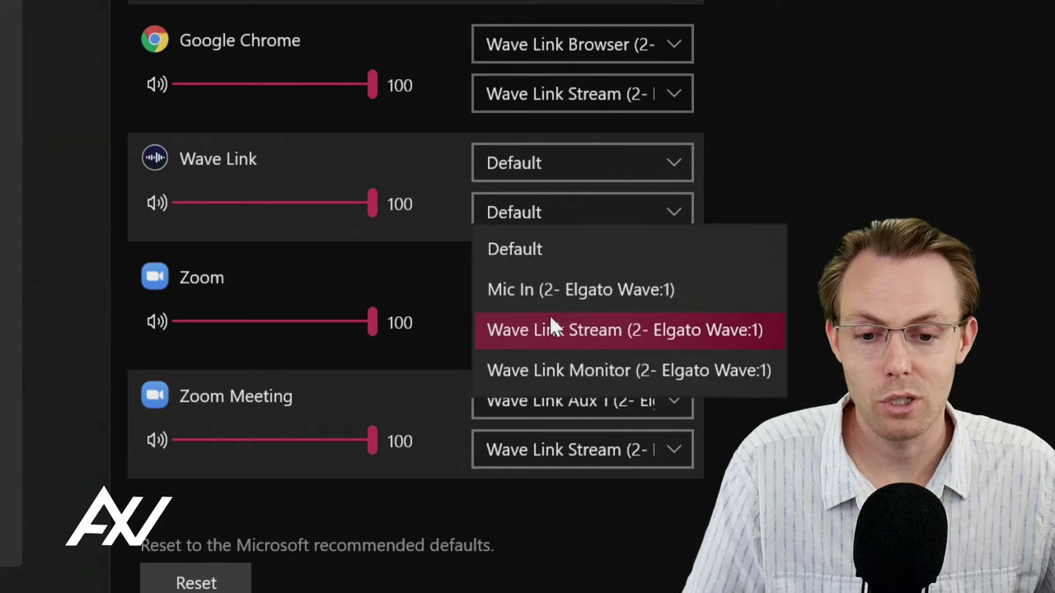
click(557, 288)
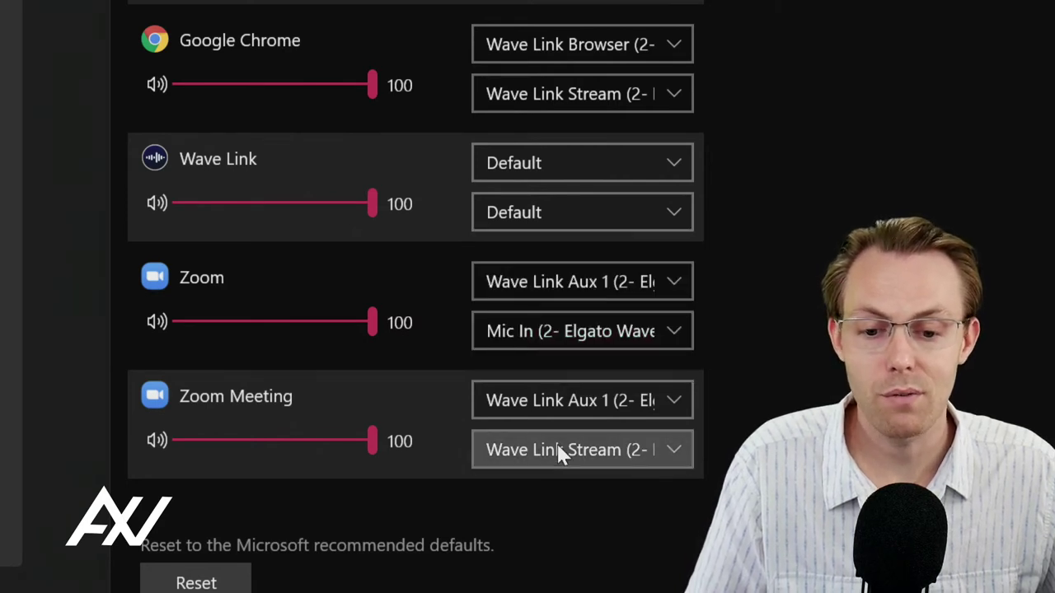
click(554, 445)
click(559, 408)
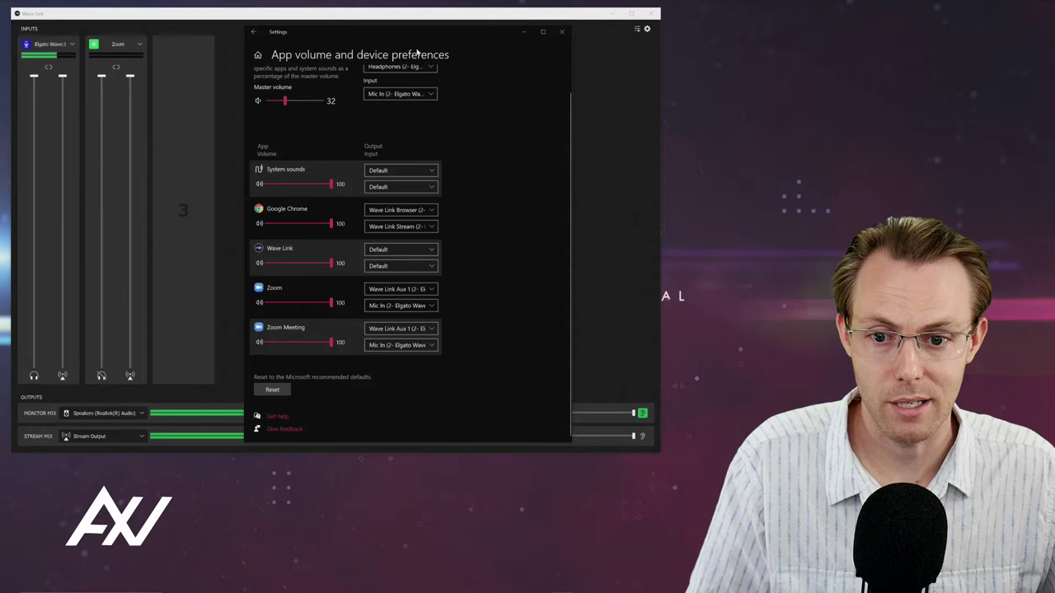
Move the sound settings back to the right and centre the Zoom meeting window.
drag(423, 23, 869, 21)
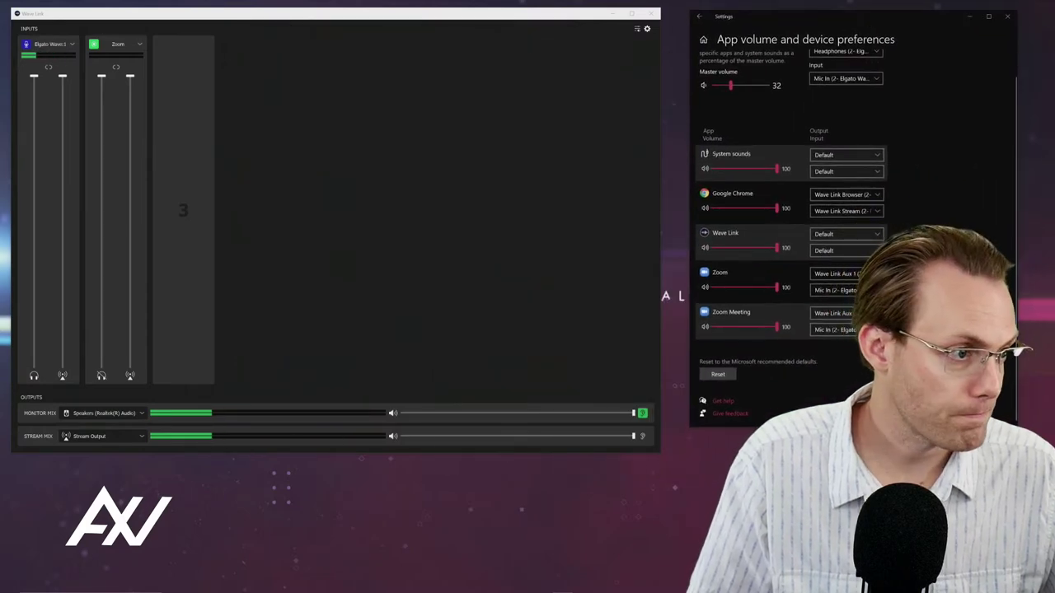
drag(1053, 171, 390, 26)
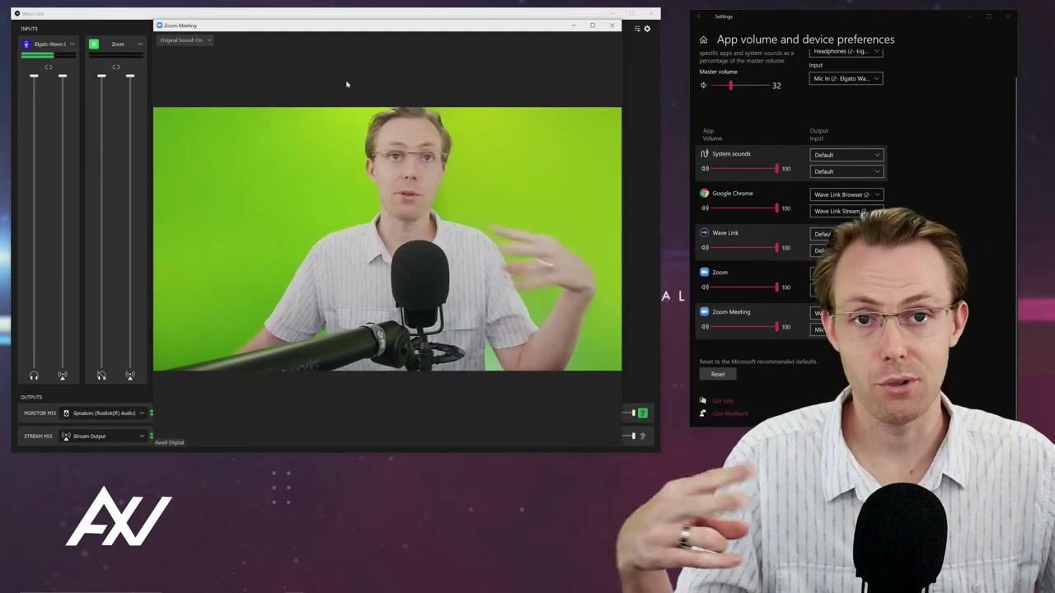
Show Zoom's audio menu listing the Mic In (2- Elgato Wave:1) microphone and the Wave Link Aux 1 speaker.
mouse_move(179, 438)
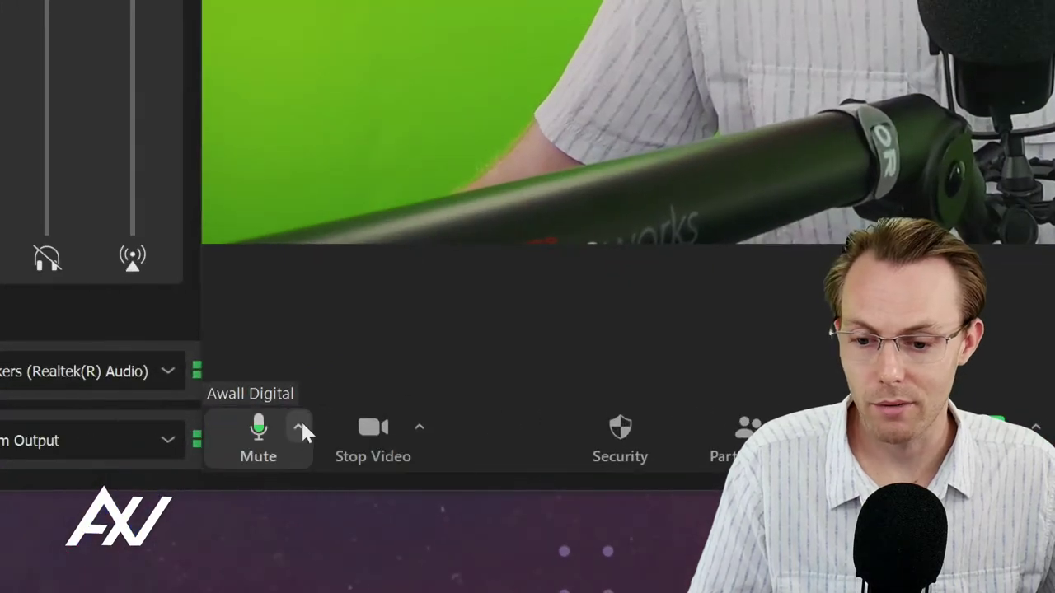
click(185, 429)
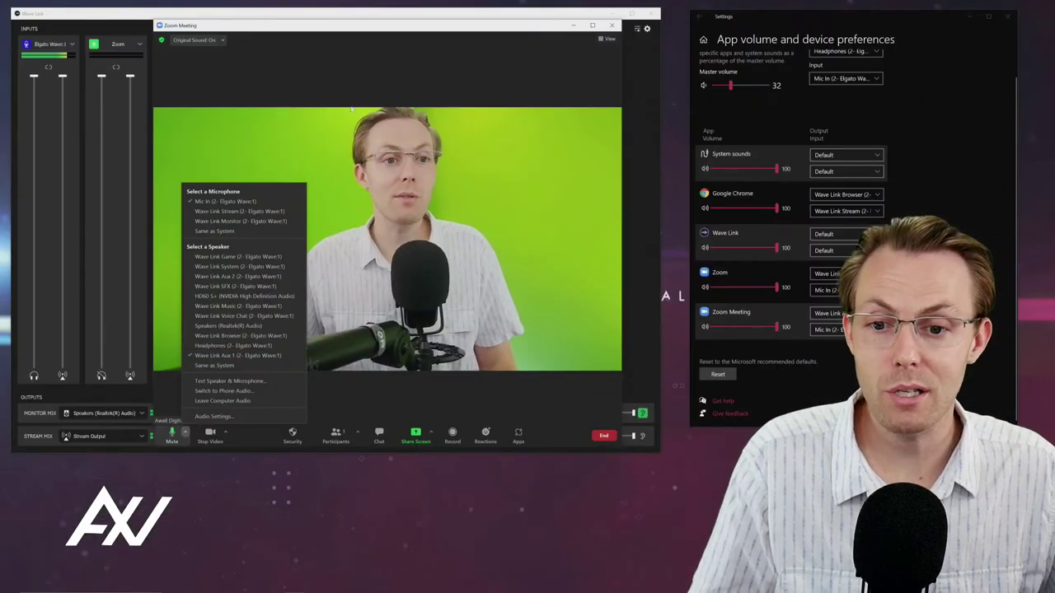
Close Zoom's audio menu and move the meeting window right to reveal the Wave Link mixer.
click(402, 32)
drag(402, 31, 678, 98)
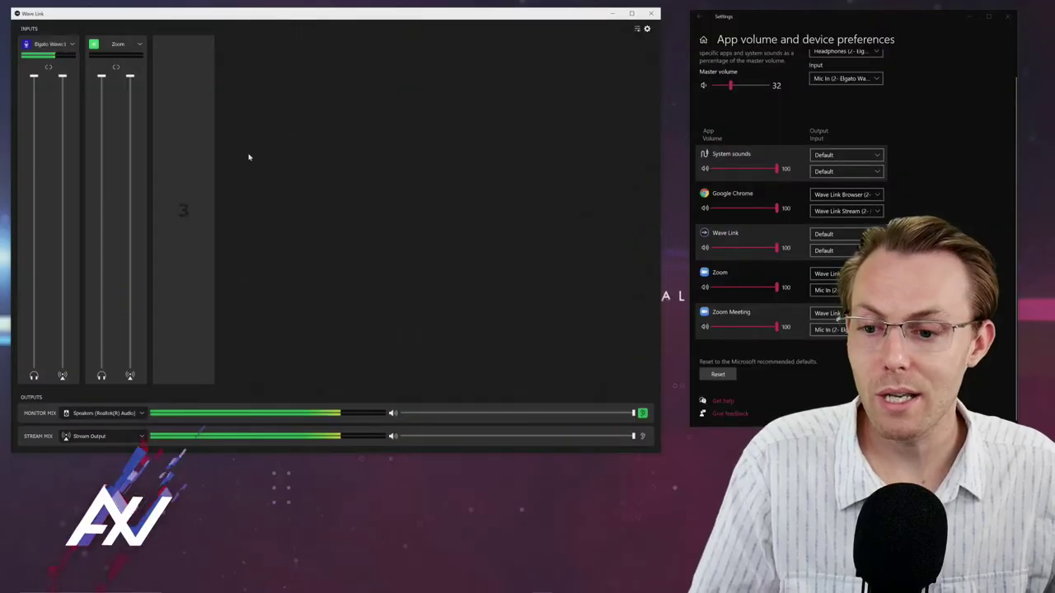
Centre the sound settings and switch the Zoom and Zoom Meeting inputs from Mic In to Wave Link Monitor.
mouse_move(180, 264)
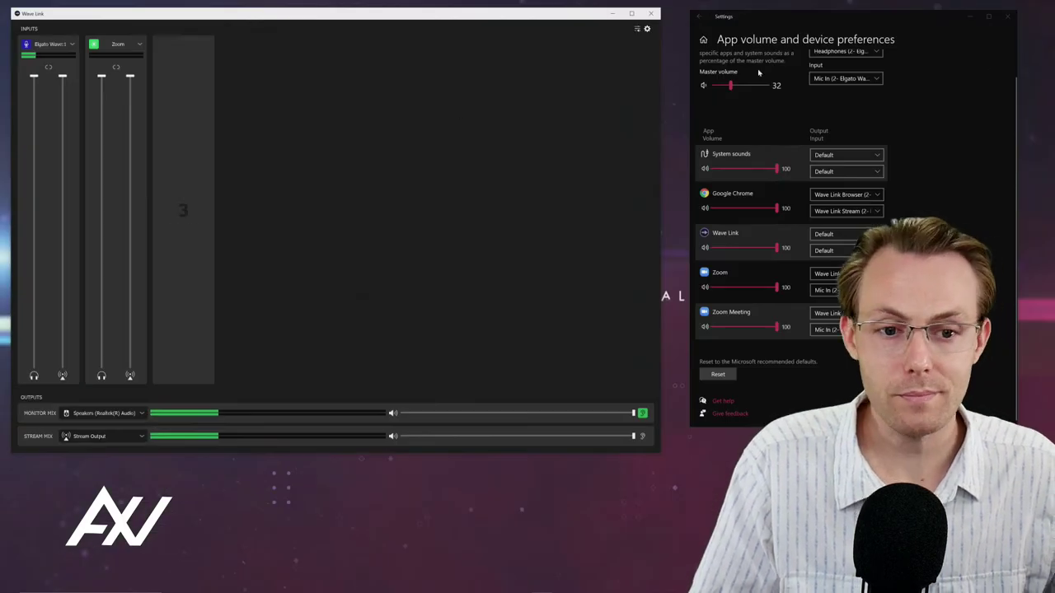
drag(862, 19, 406, 43)
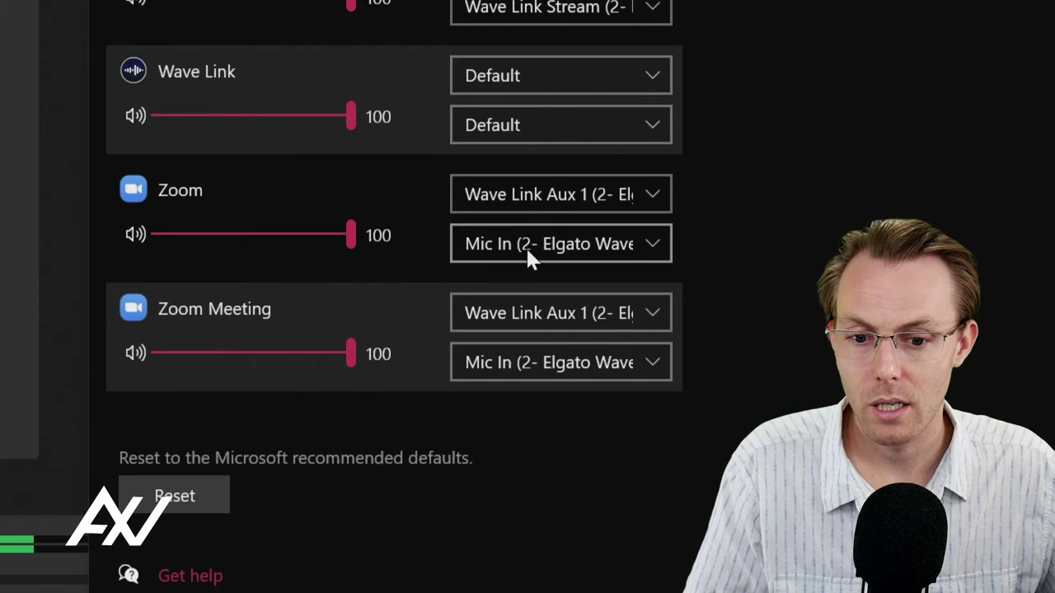
click(532, 250)
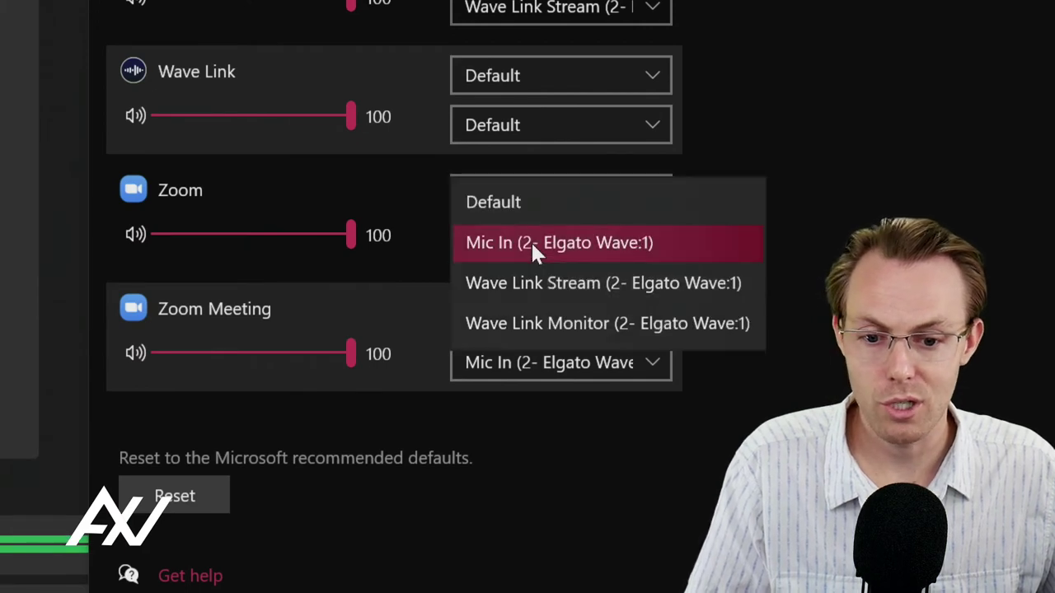
click(575, 326)
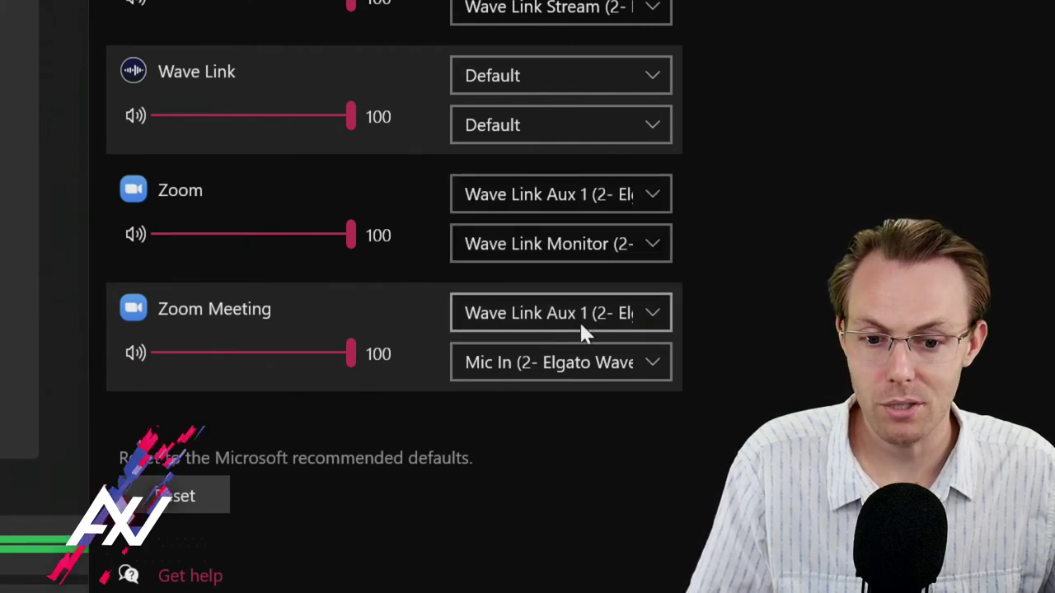
click(561, 368)
click(568, 443)
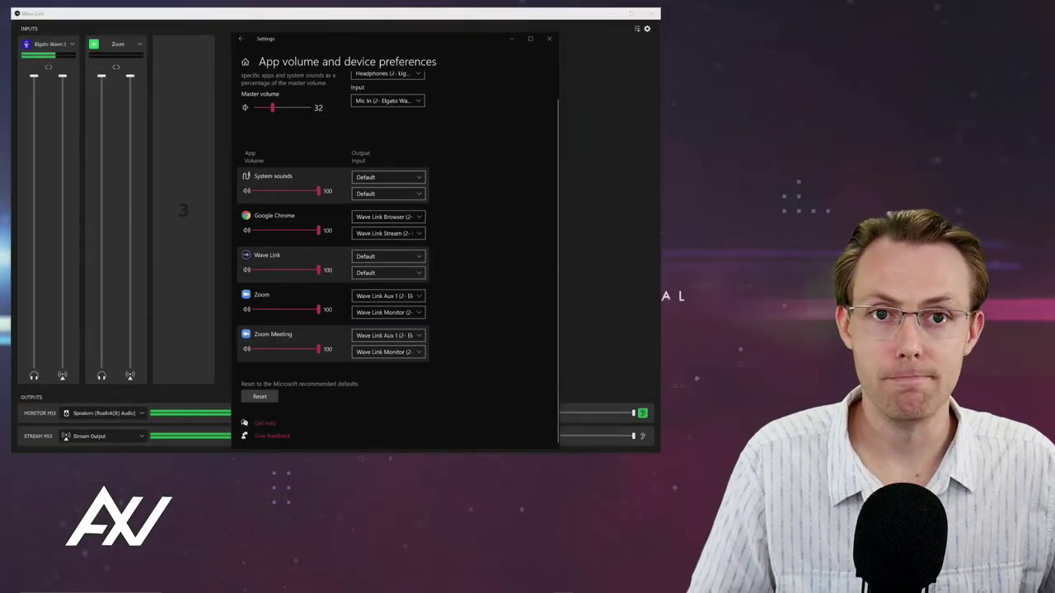
drag(1053, 107, 292, 36)
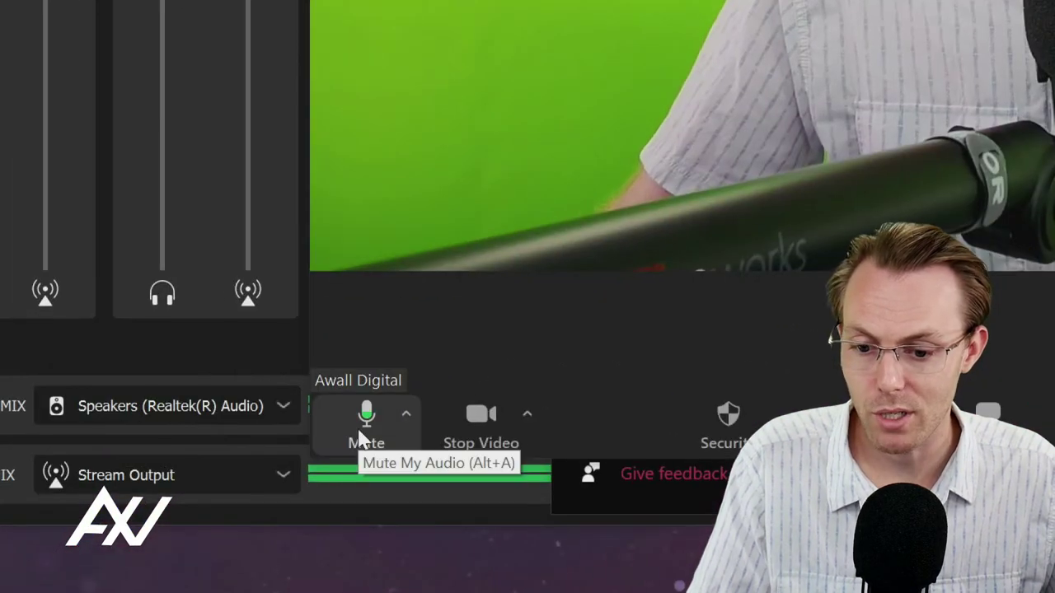
click(406, 413)
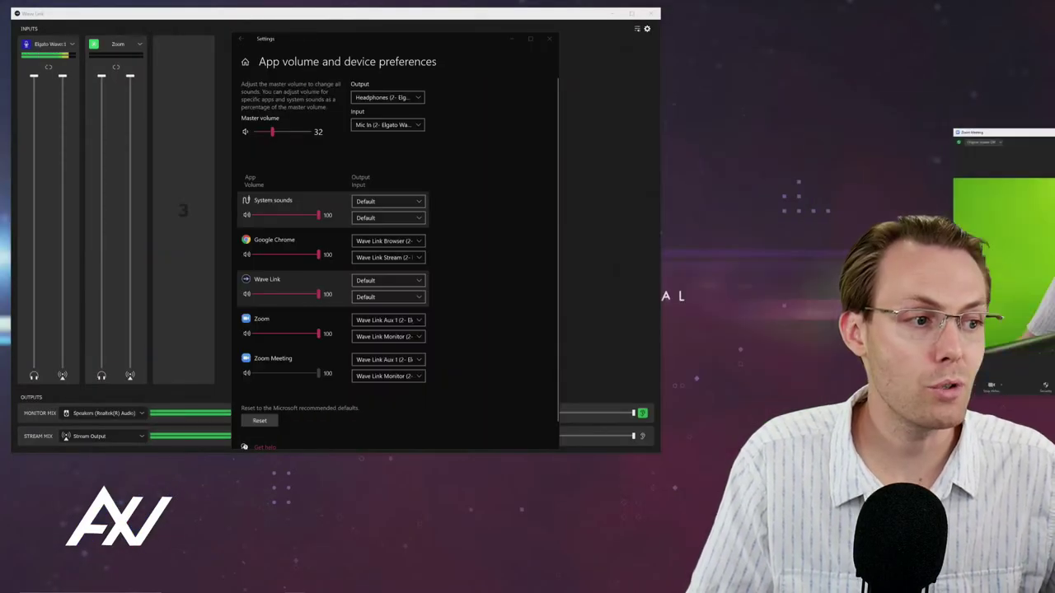
Move the sound settings off the mixer, then briefly mute and unmute Zoom in the Monitor Mix.
drag(499, 57, 910, 28)
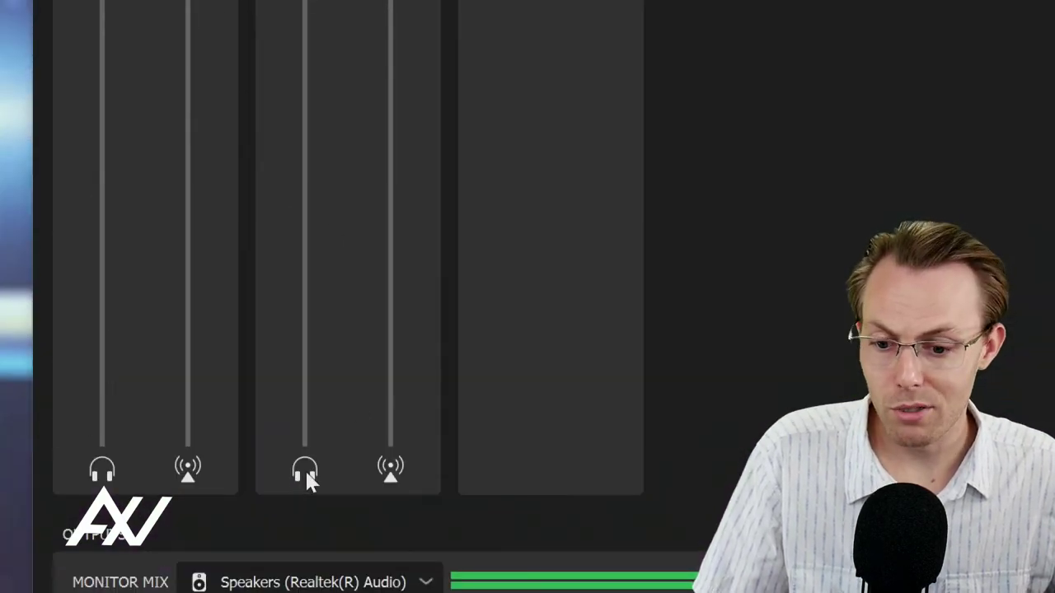
click(305, 472)
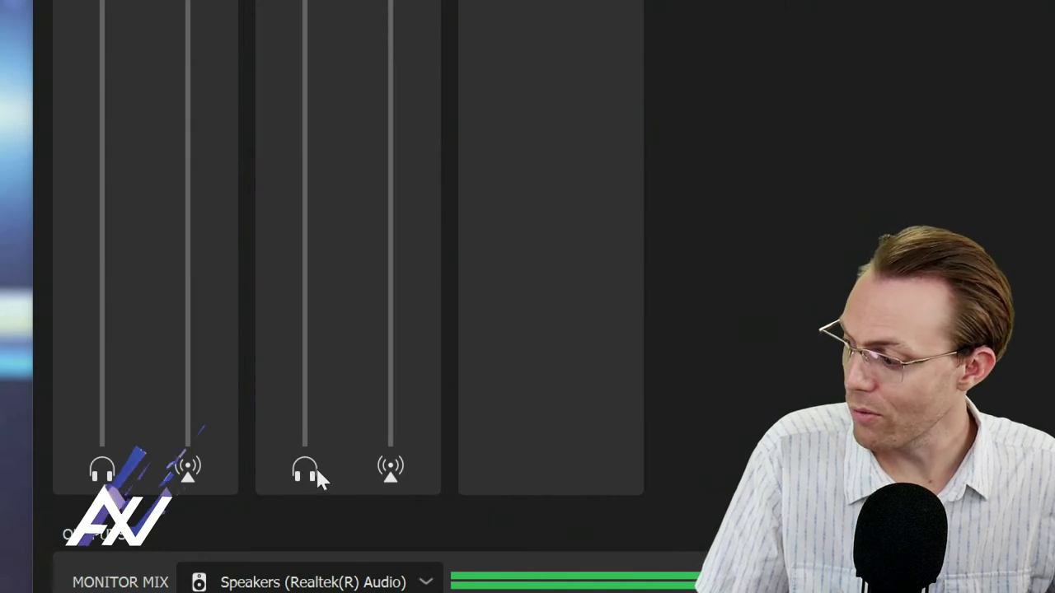
click(307, 473)
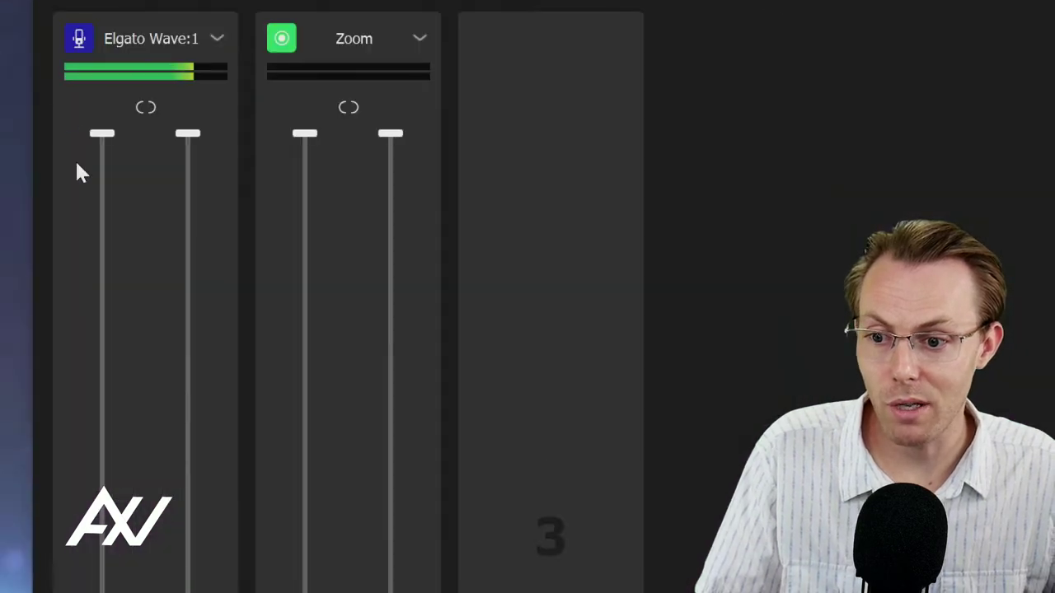
Briefly nudge the Elgato Wave and Zoom monitor faders, then return the levels to full.
mouse_move(33, 76)
mouse_down()
mouse_move(34, 102)
mouse_move(32, 85)
mouse_up()
drag(94, 163, 100, 134)
mouse_move(305, 135)
mouse_down()
mouse_move(306, 146)
mouse_move(305, 133)
mouse_up()
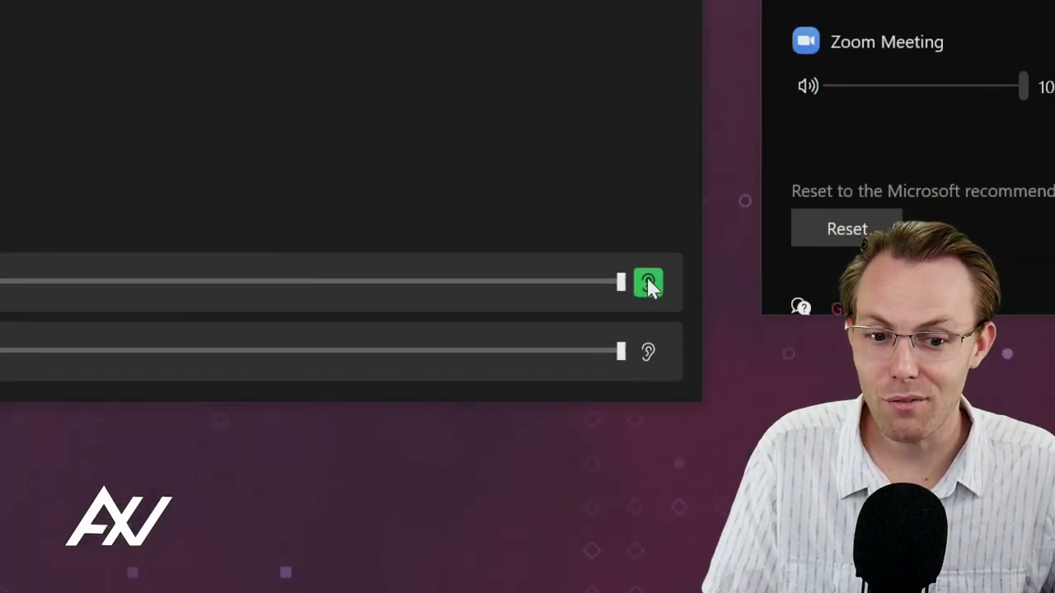
Toggle the green listen button on the Monitor Mix row to change the monitored mix.
click(649, 285)
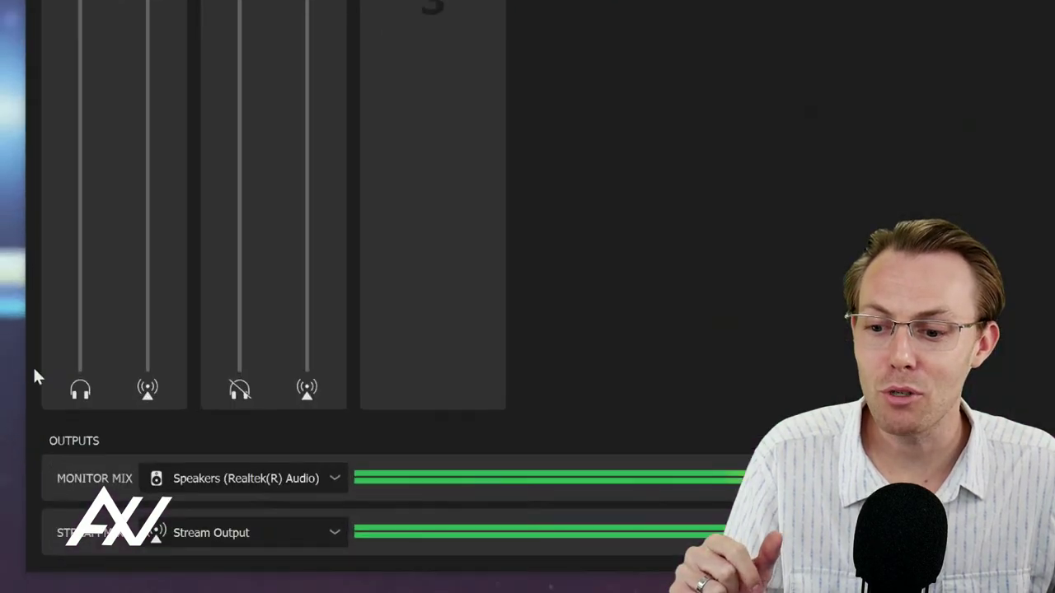
Cross out Zoom's headphone icon so it is muted in the Monitor Mix but still feeds the Stream Mix.
click(102, 377)
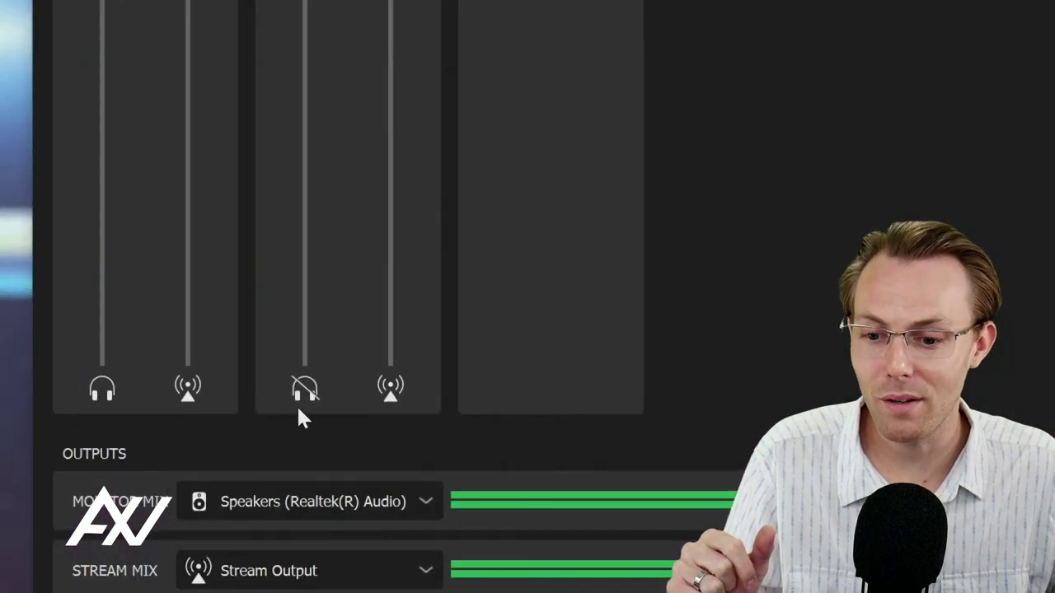